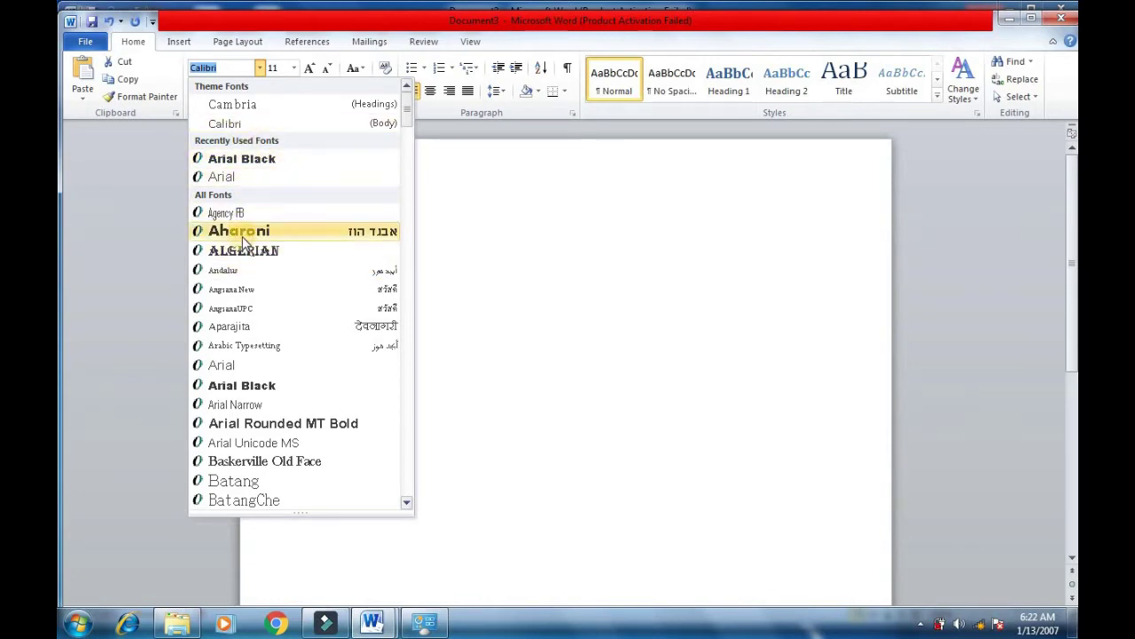
- Set the first line of text to the Arial Black font
scroll(241, 245, down, 20)
scroll(236, 251, down, 20)
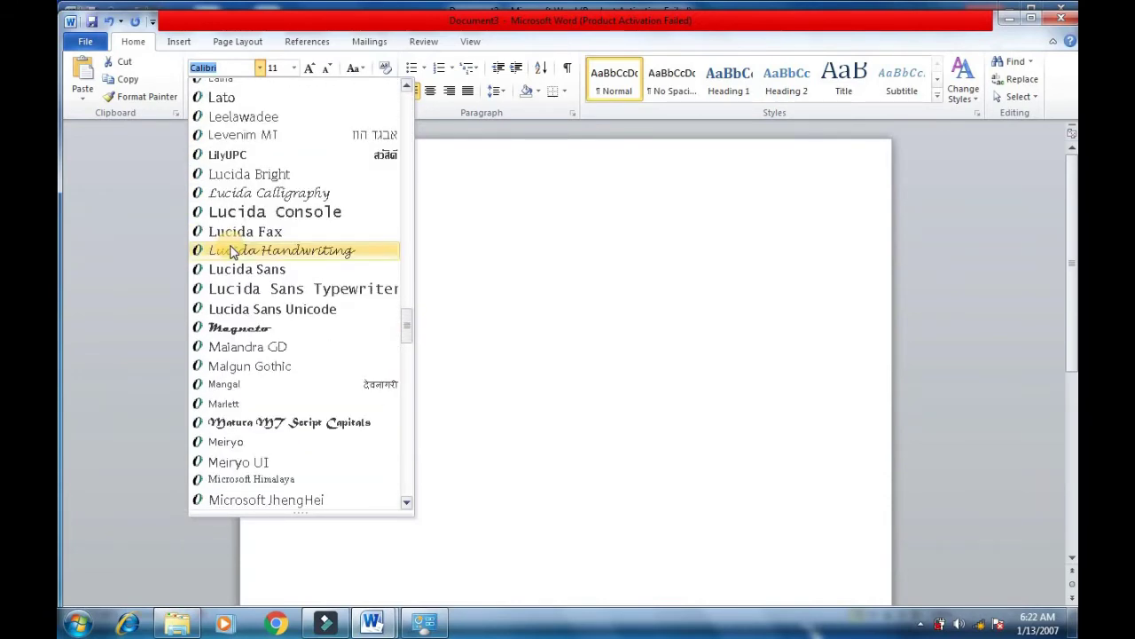
scroll(229, 251, down, 3)
scroll(230, 251, down, 3)
scroll(230, 251, up, 20)
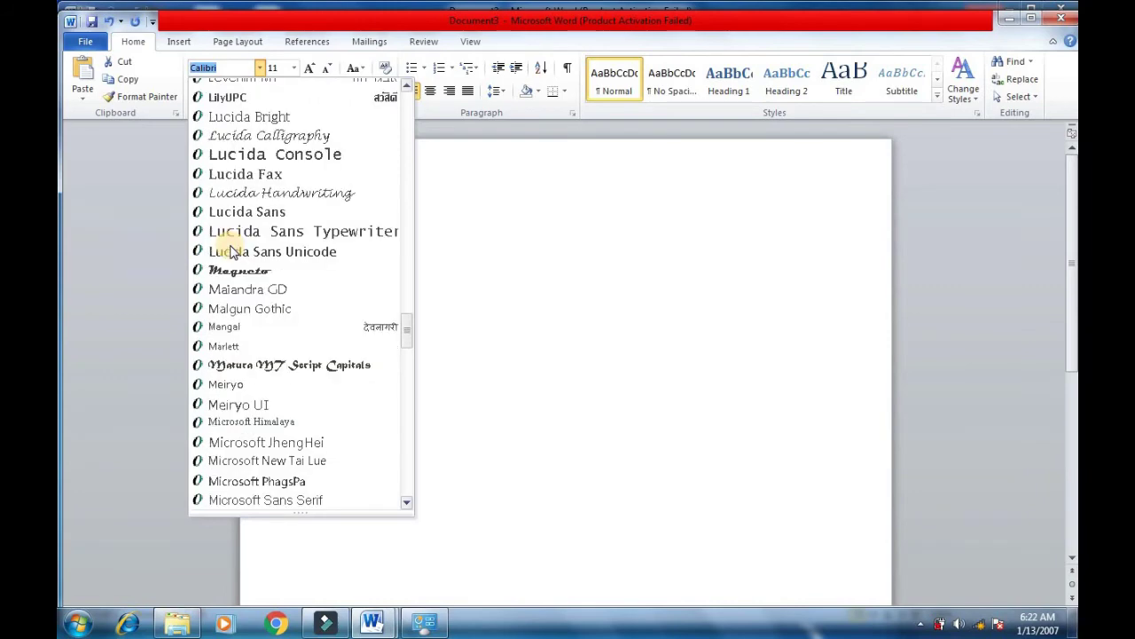
scroll(230, 251, up, 20)
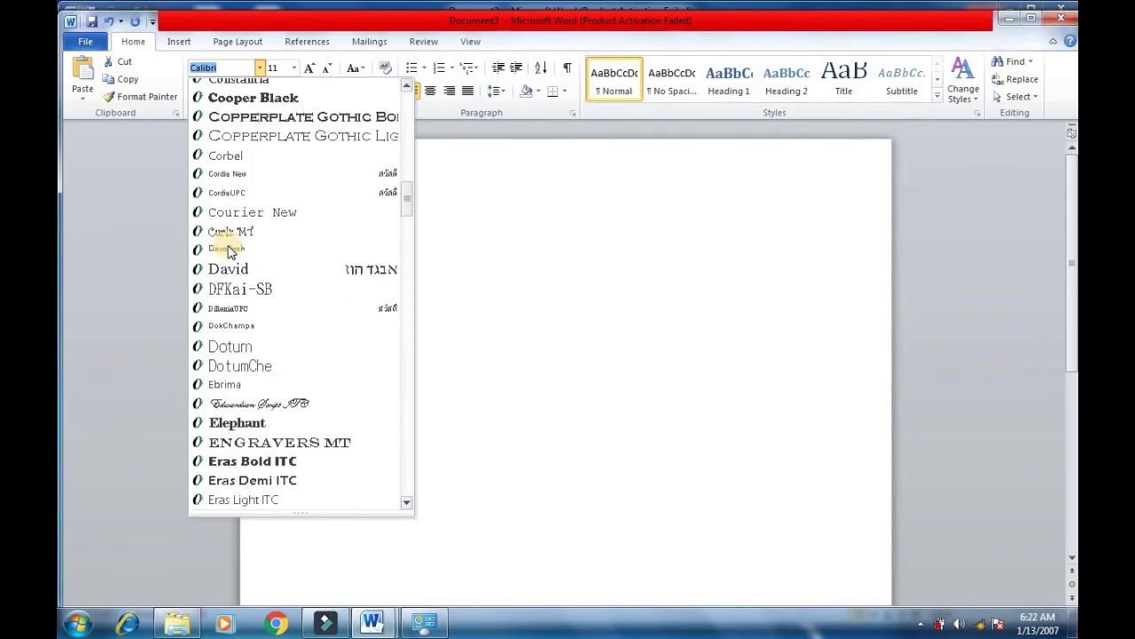
scroll(228, 234, up, 4)
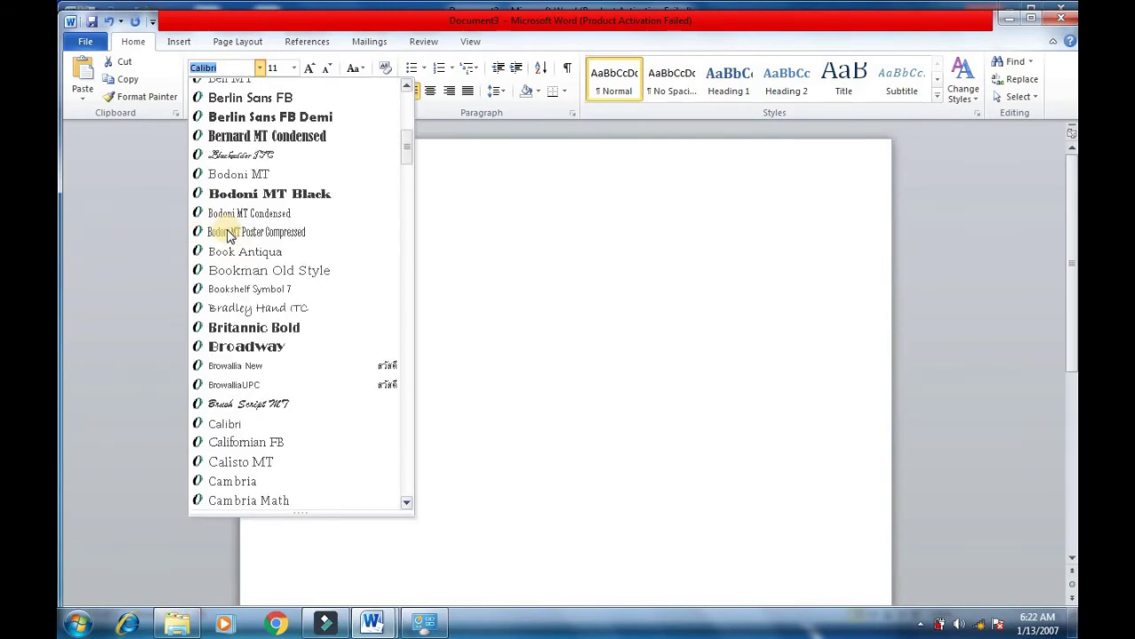
scroll(226, 231, down, 2)
scroll(222, 228, up, 6)
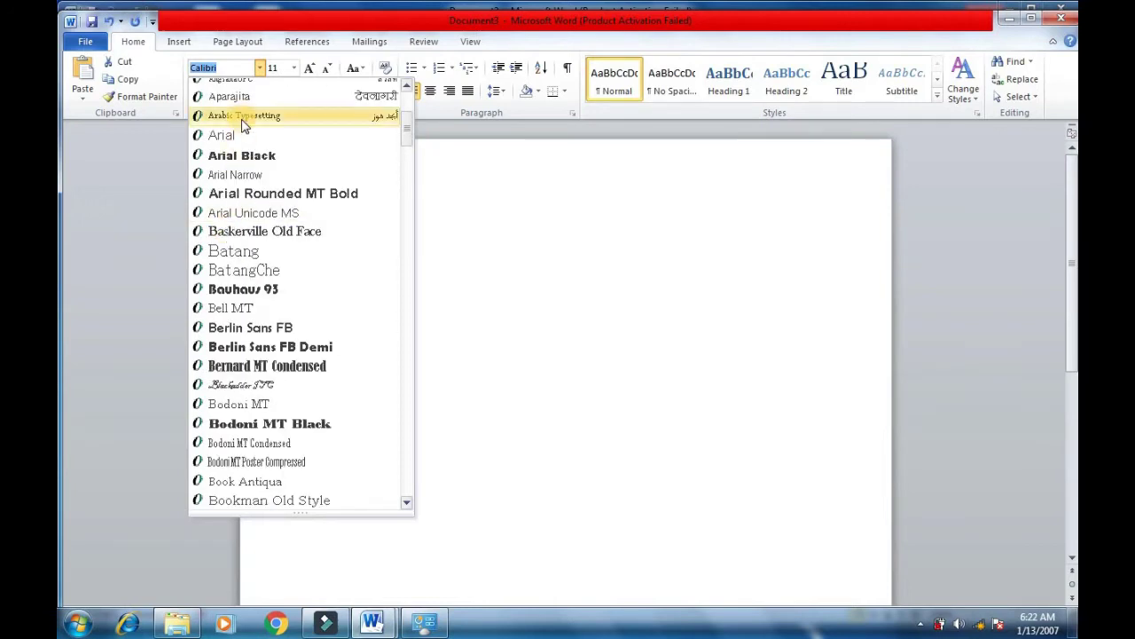
click(238, 156)
click(382, 253)
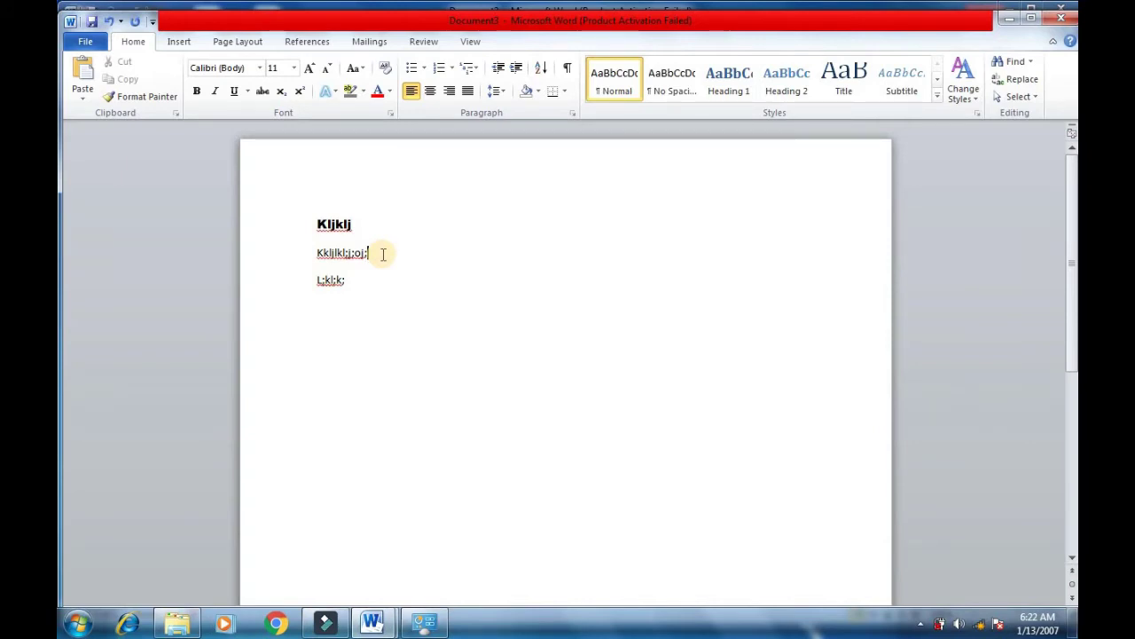
click(383, 254)
click(382, 253)
click(366, 252)
drag(366, 252, 302, 258)
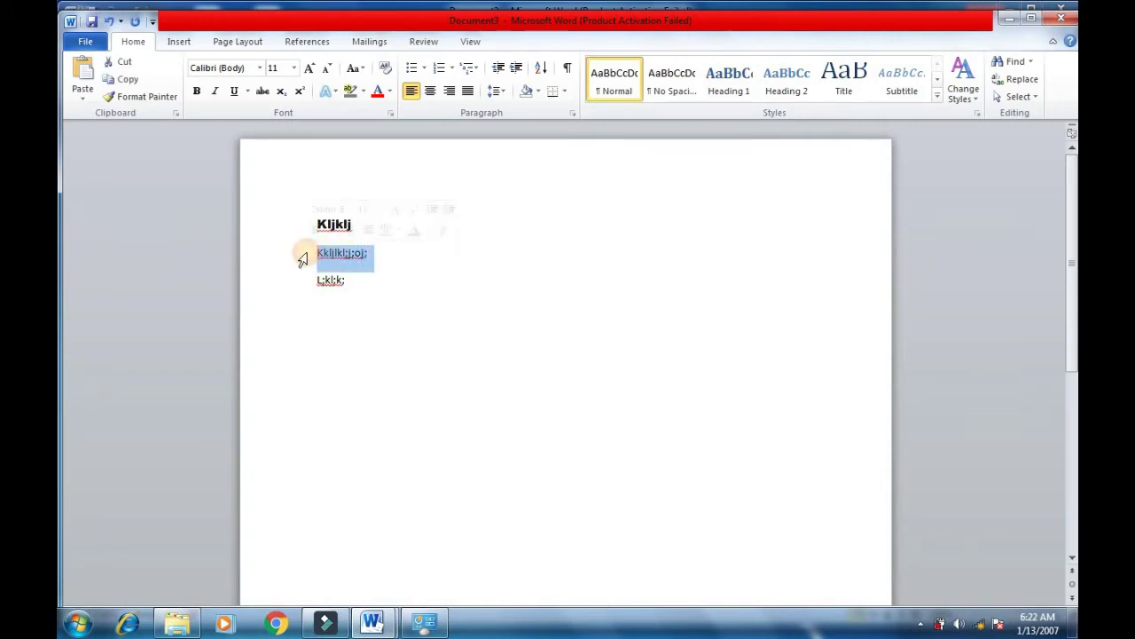
- Set the font size of the first line, "Kljklj", to 36
click(355, 228)
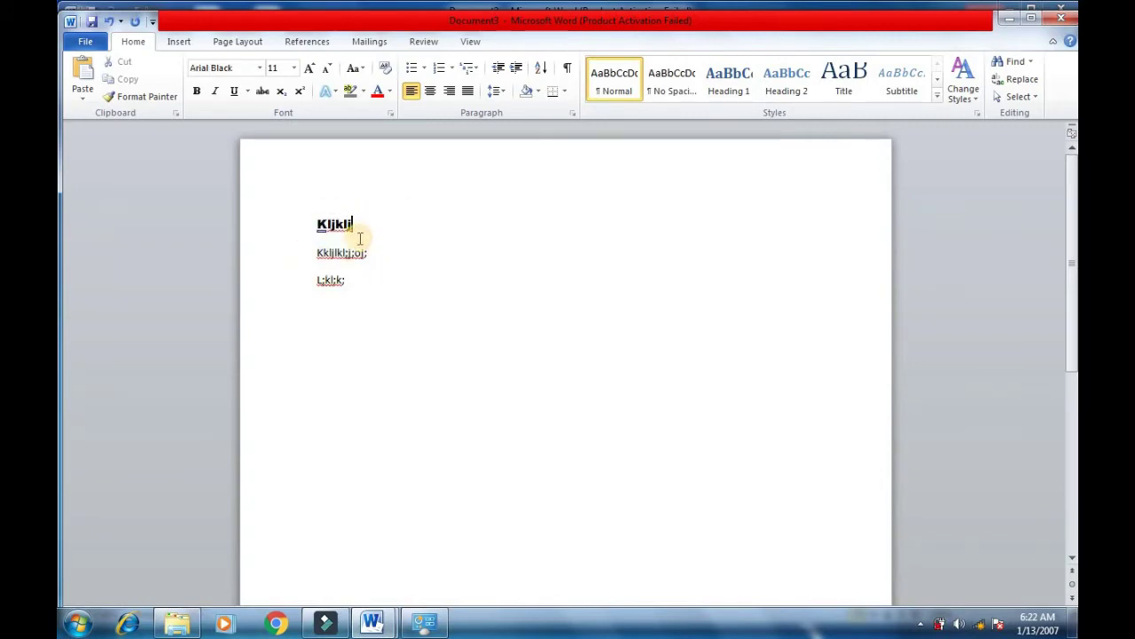
drag(351, 228, 304, 221)
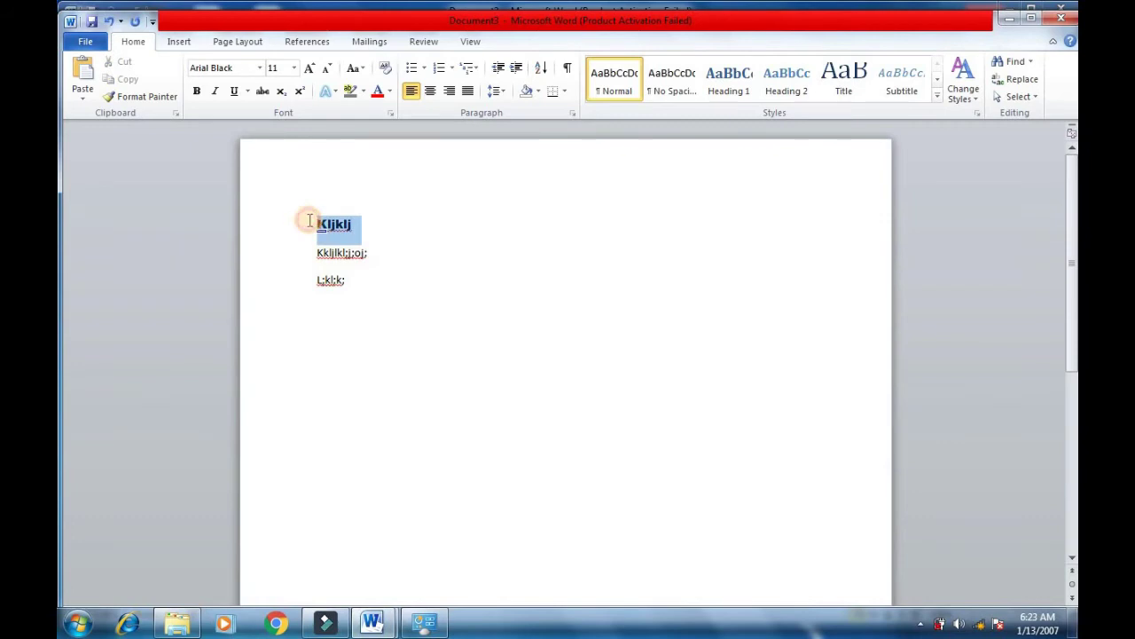
click(296, 68)
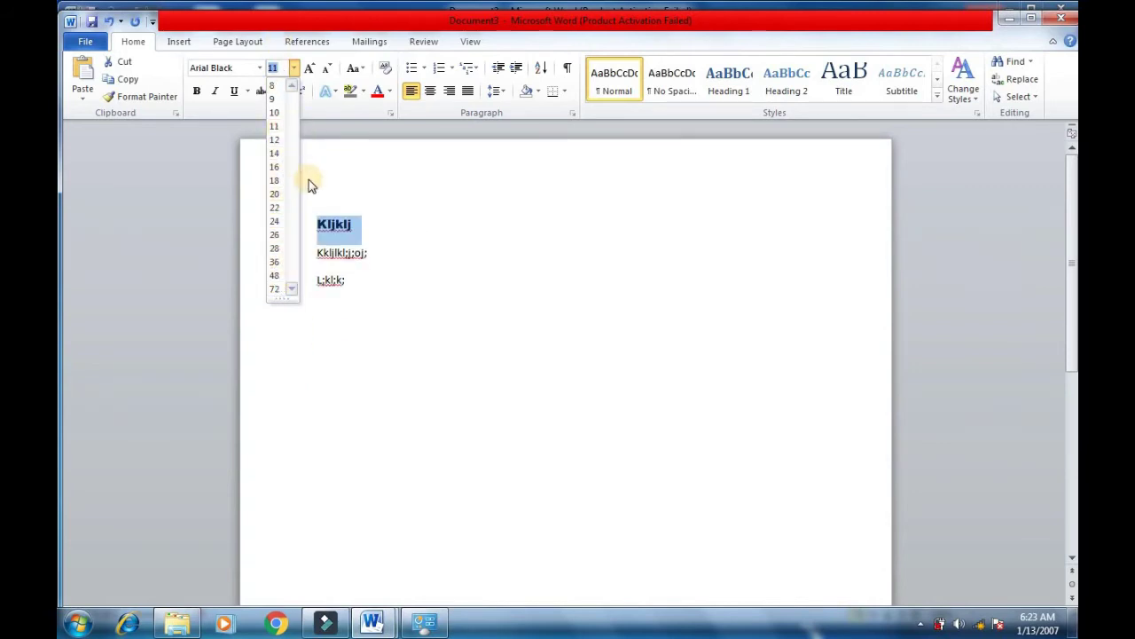
click(274, 262)
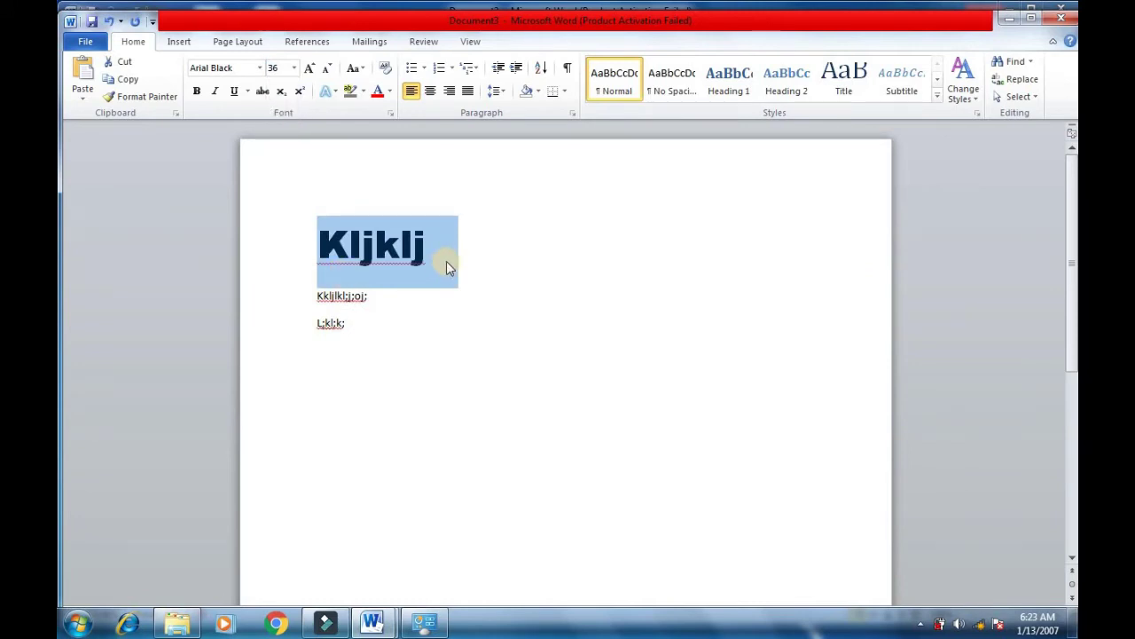
- Toggle bold and italic on and off for the first line to try out both formats
click(195, 93)
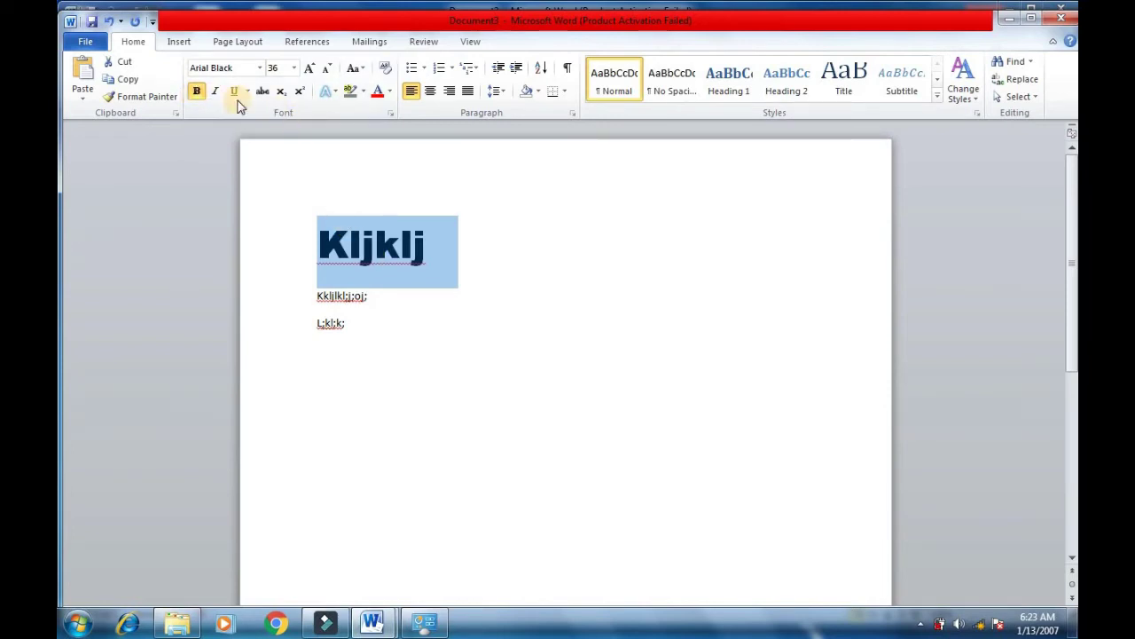
click(195, 93)
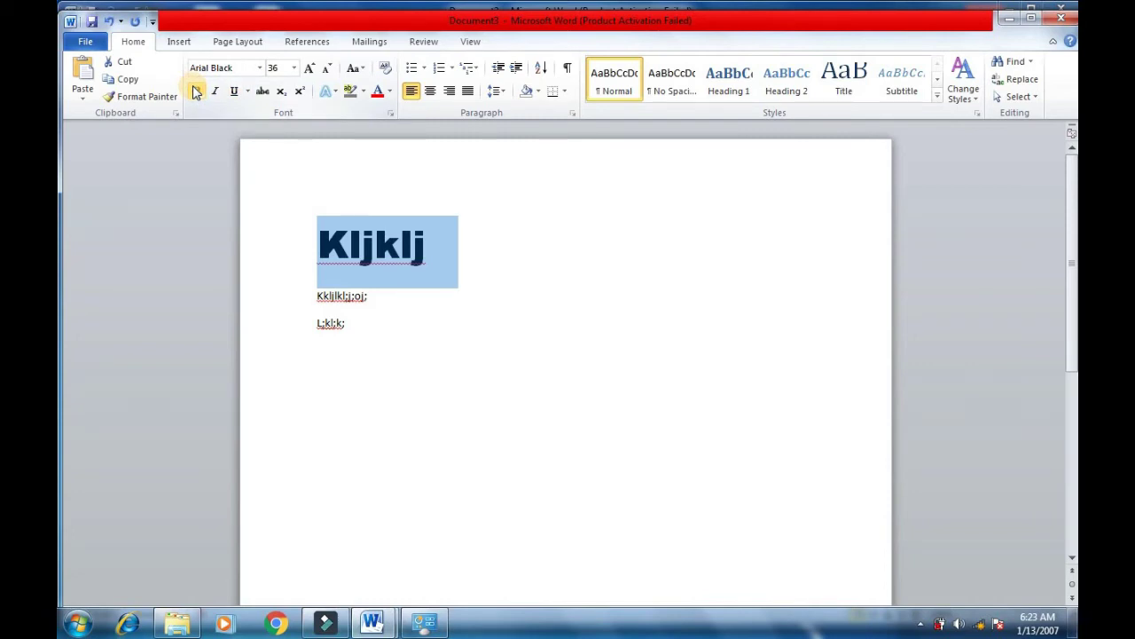
click(196, 93)
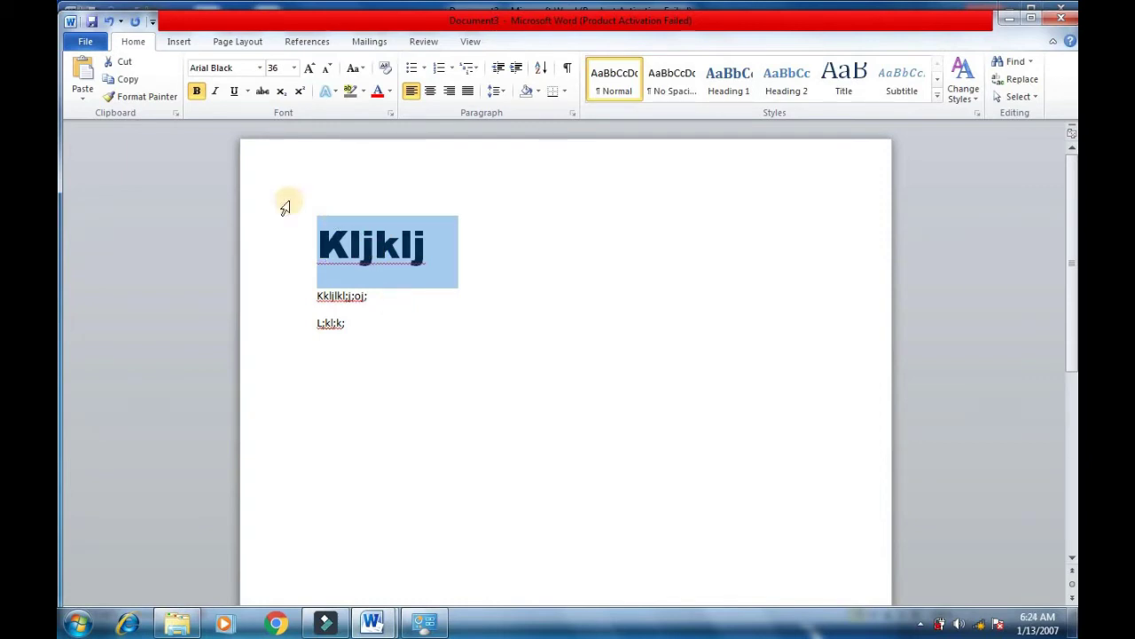
click(219, 94)
click(219, 94)
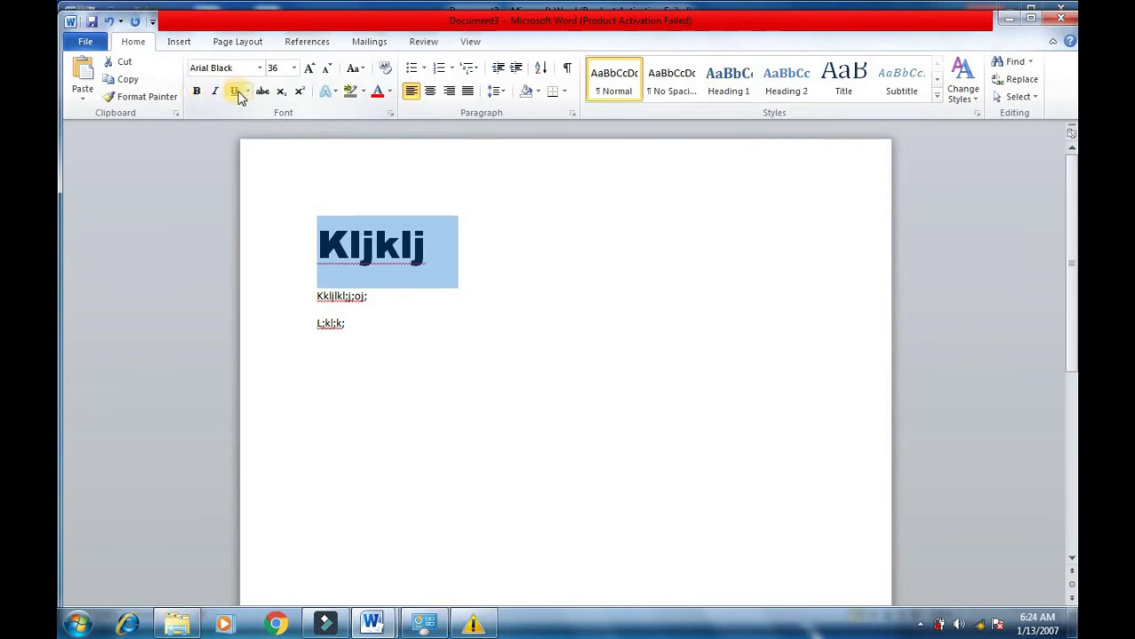
- Try the plain underline on the first line, and apply the double underline style to it
click(235, 92)
click(235, 92)
click(249, 92)
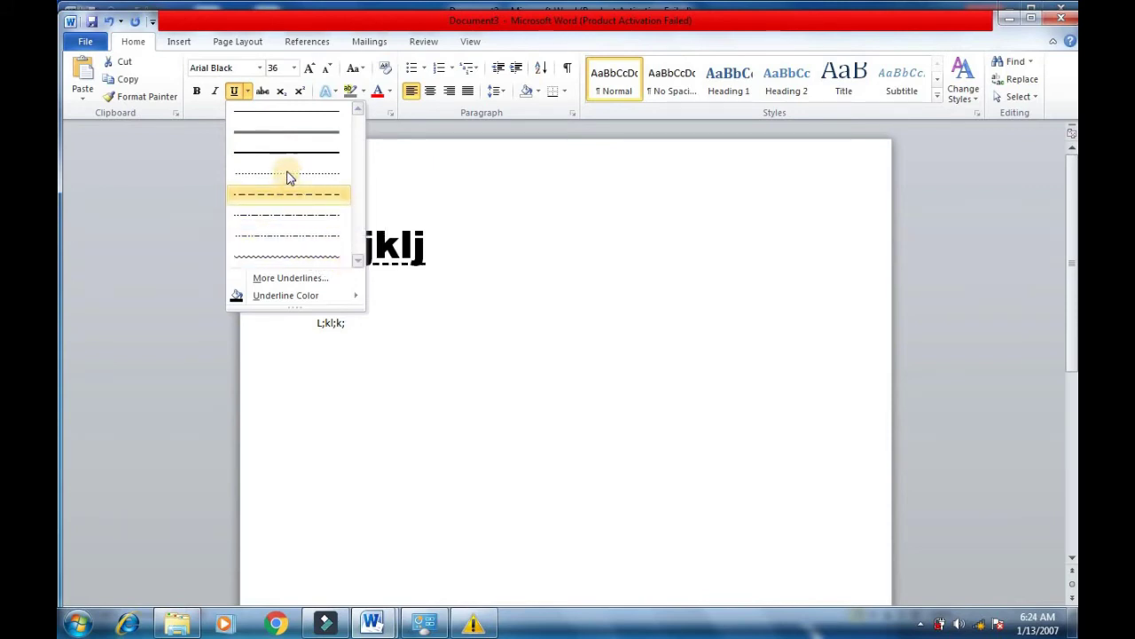
click(394, 191)
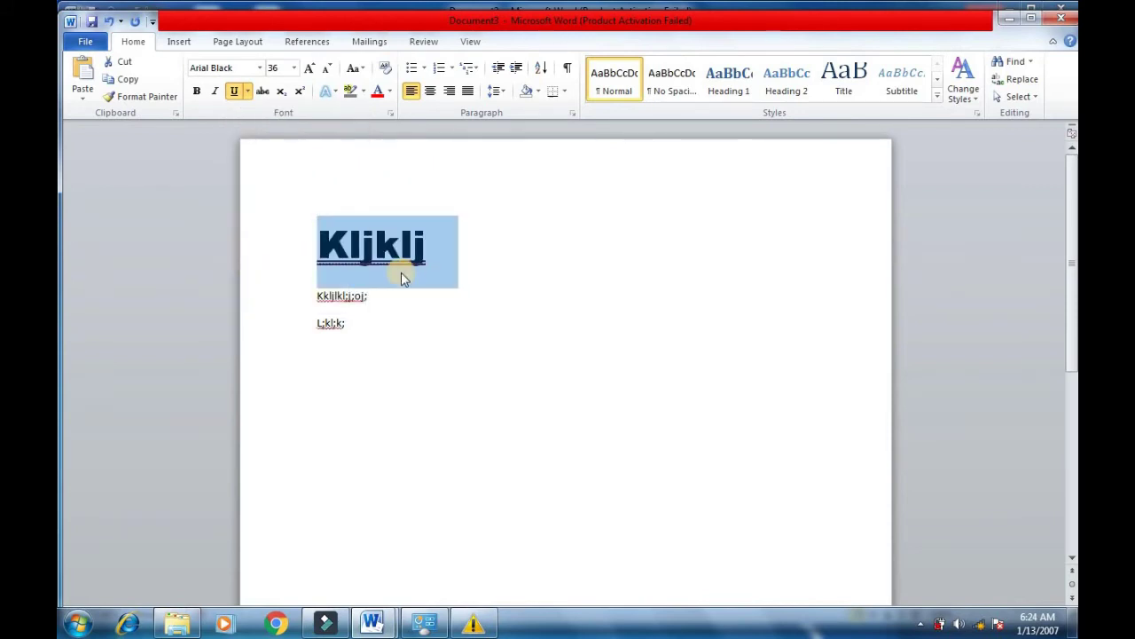
- Change the first line's underline color to a light purple theme shade
click(247, 92)
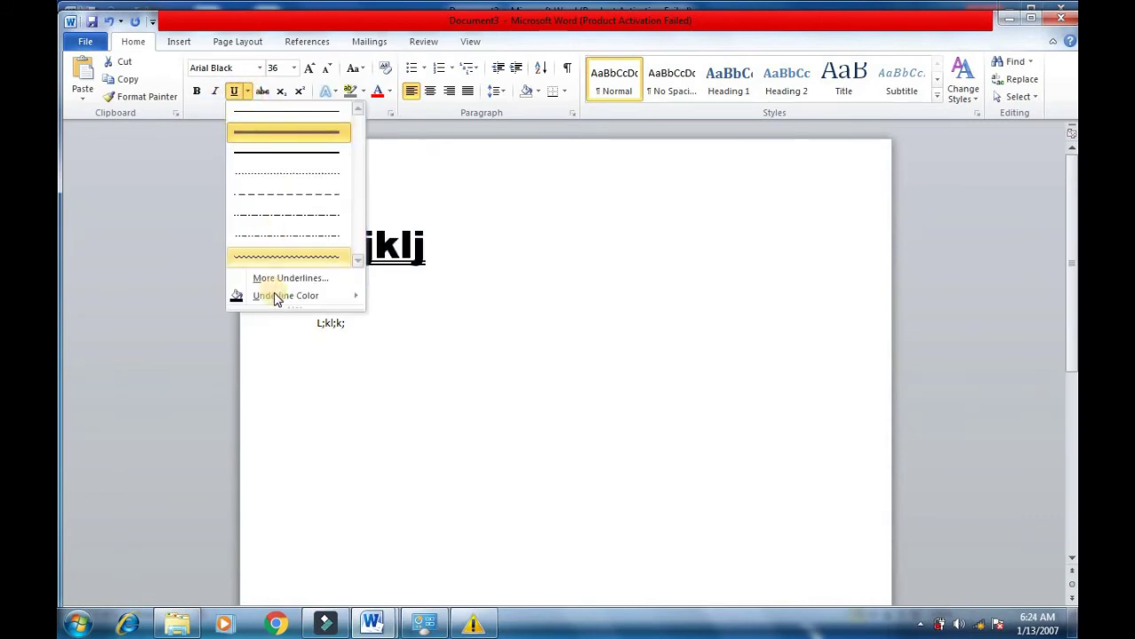
mouse_move(322, 301)
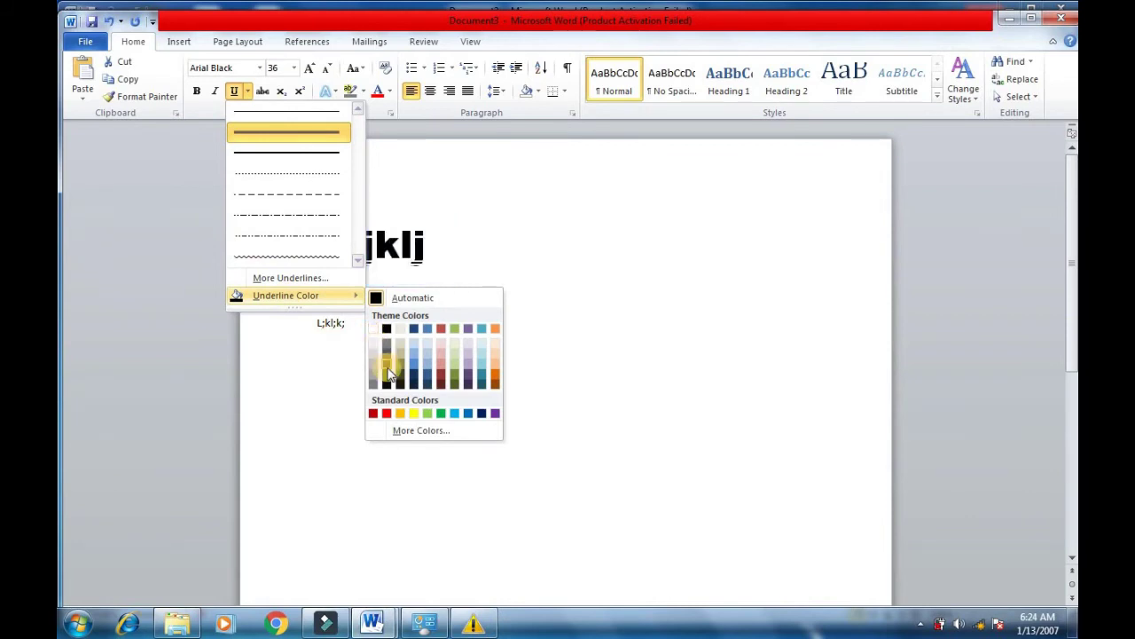
click(469, 358)
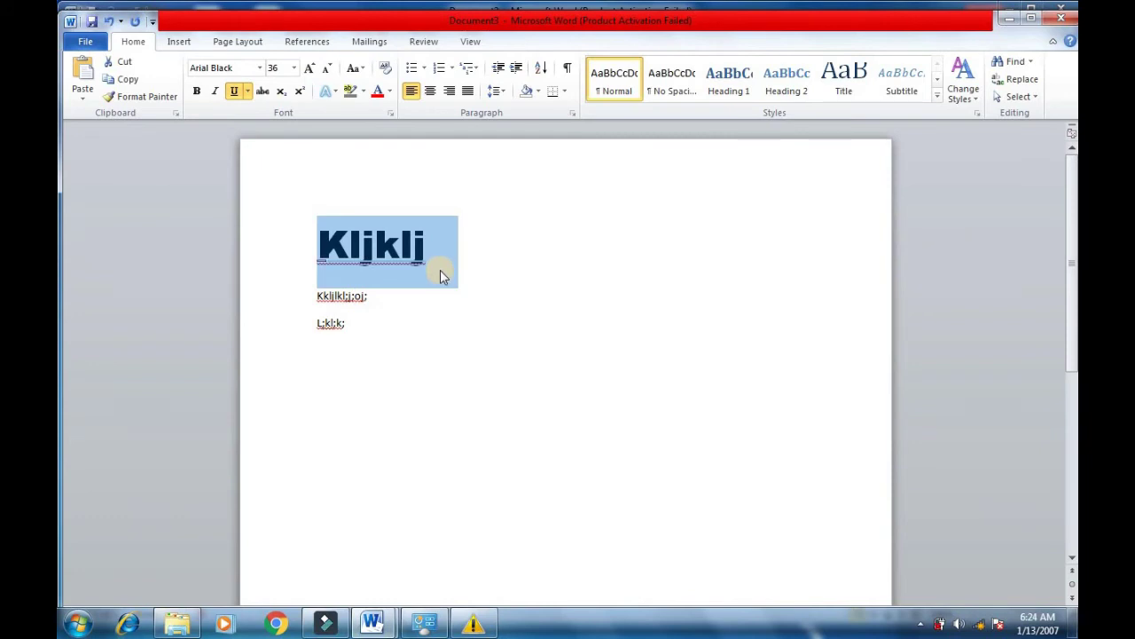
- Color the first line's text in a light aqua theme shade and deselect it
click(390, 91)
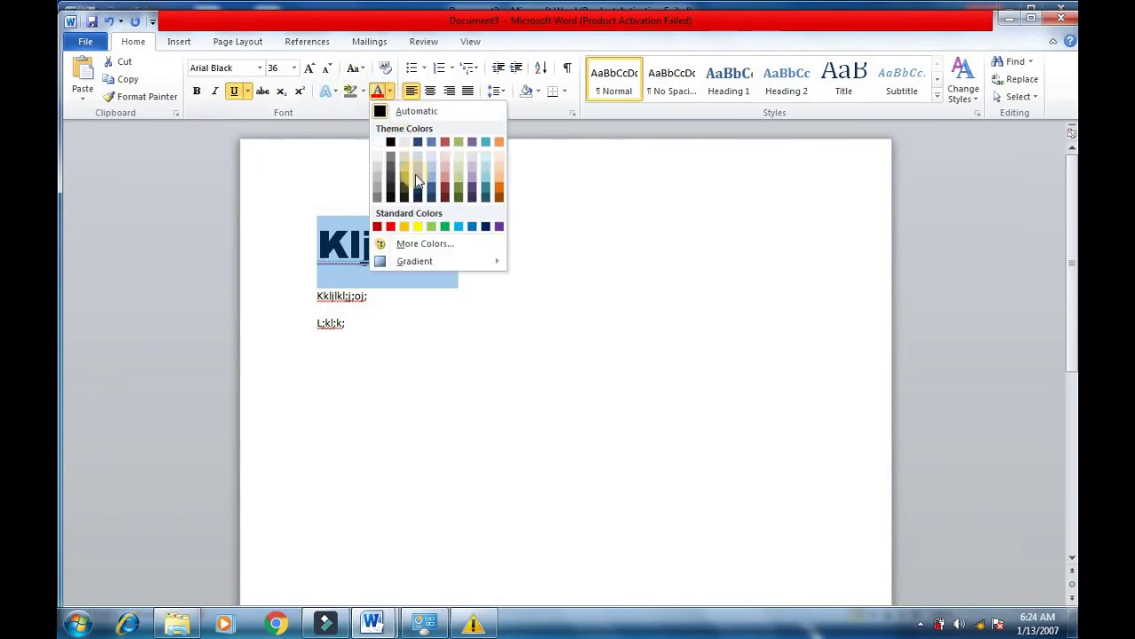
click(485, 175)
click(460, 266)
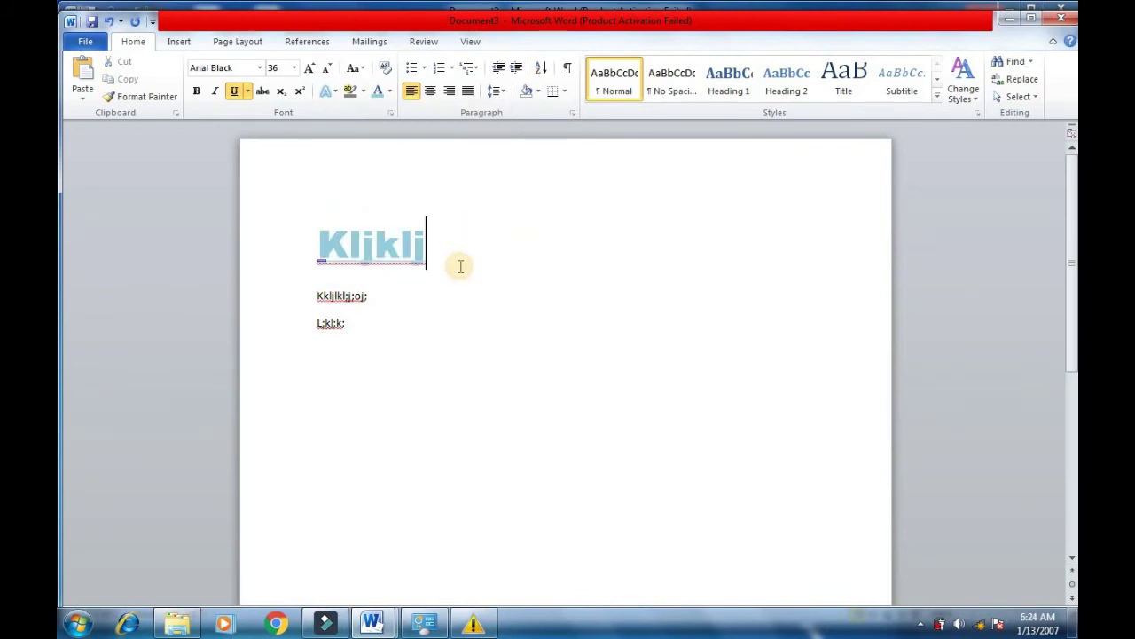
- Format the second line of text with font size 20 and the Algerian font
drag(381, 295, 320, 295)
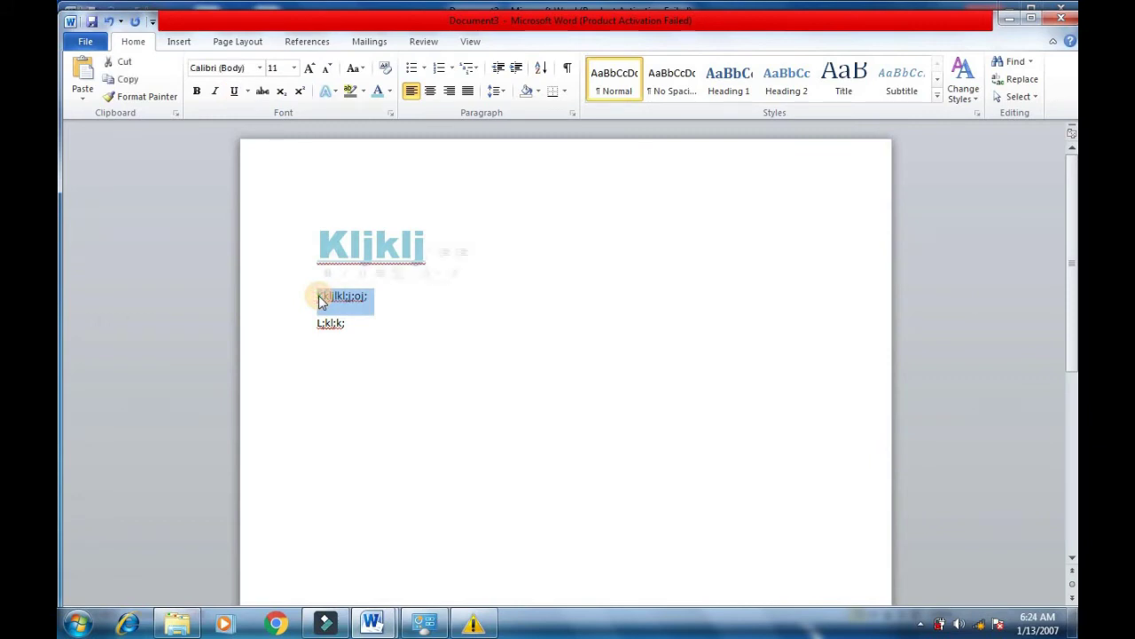
click(295, 68)
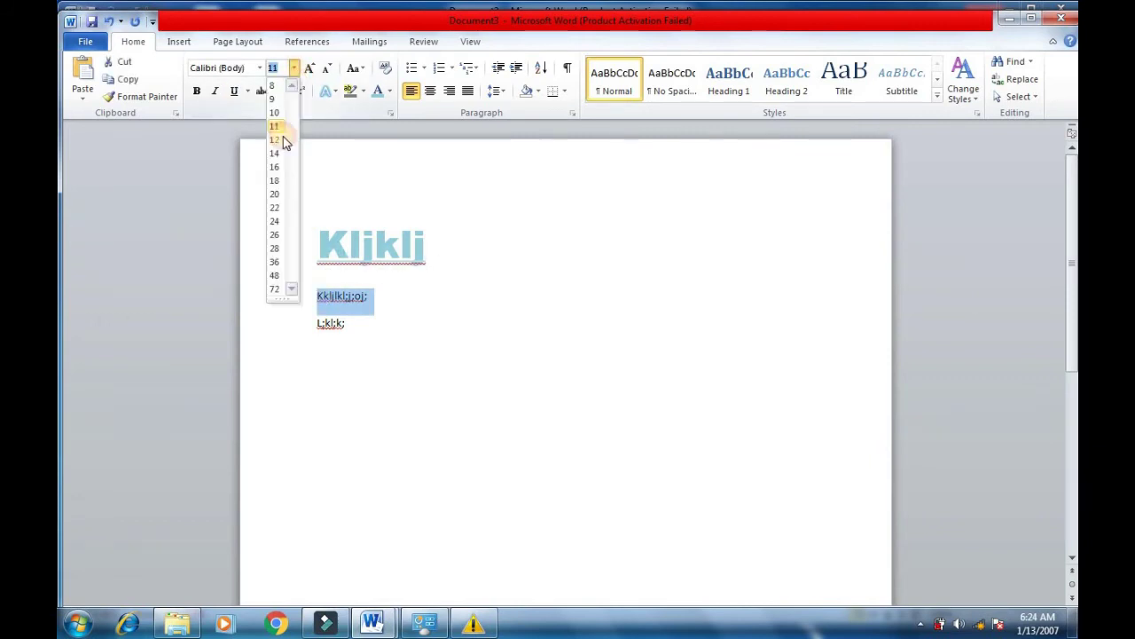
click(274, 195)
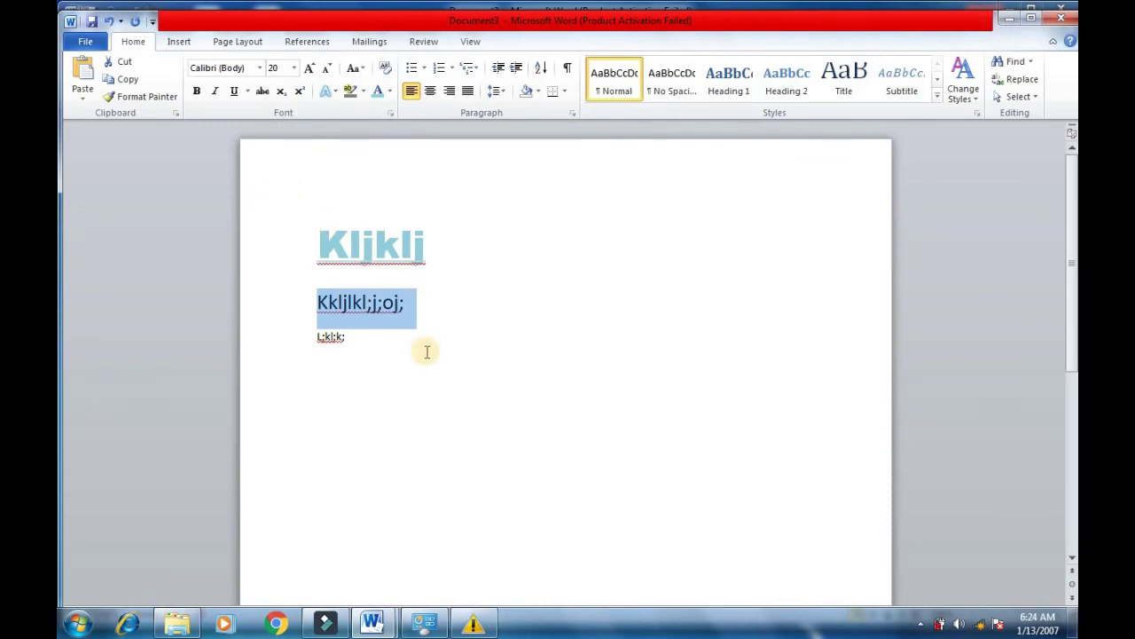
click(259, 67)
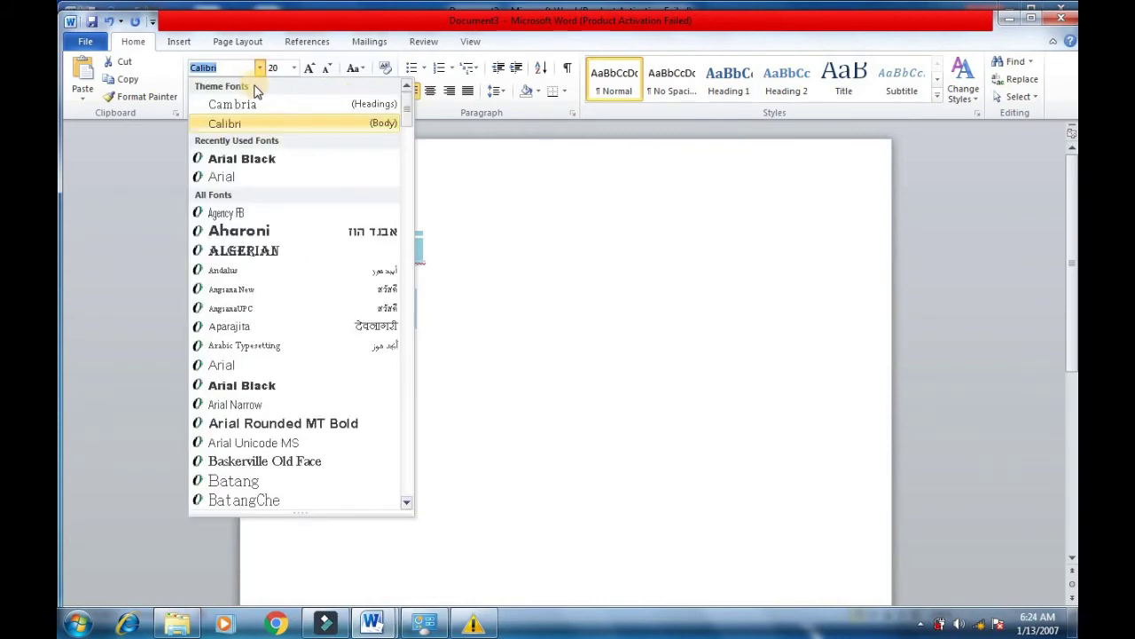
click(254, 251)
click(364, 346)
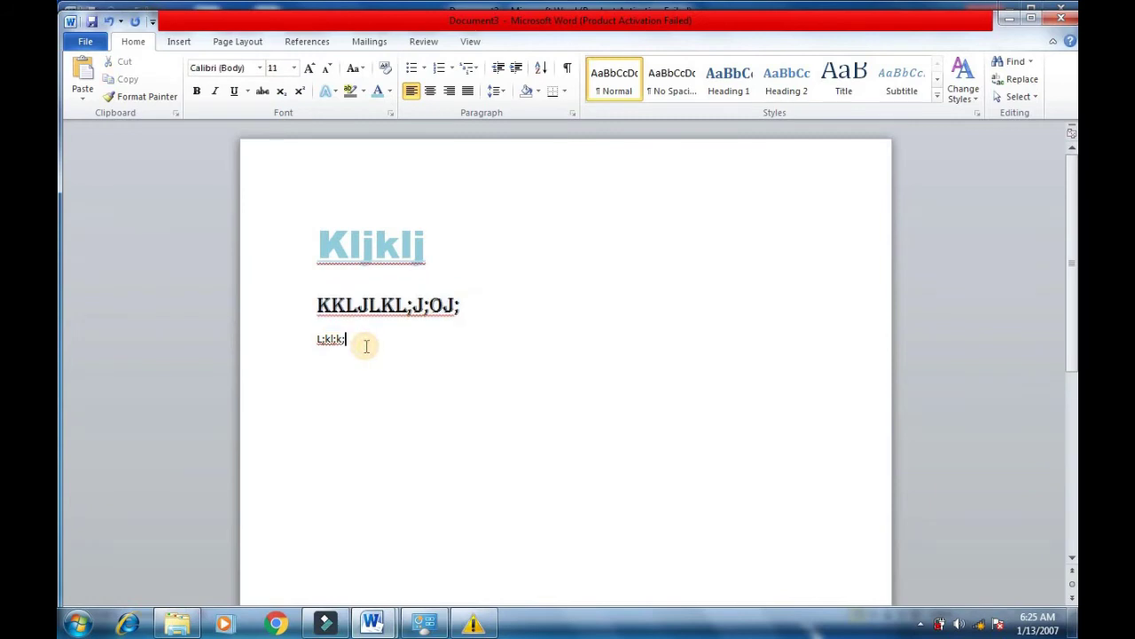
- Apply italic formatting to the second line, toggling it off and on again
drag(475, 302, 294, 295)
click(215, 91)
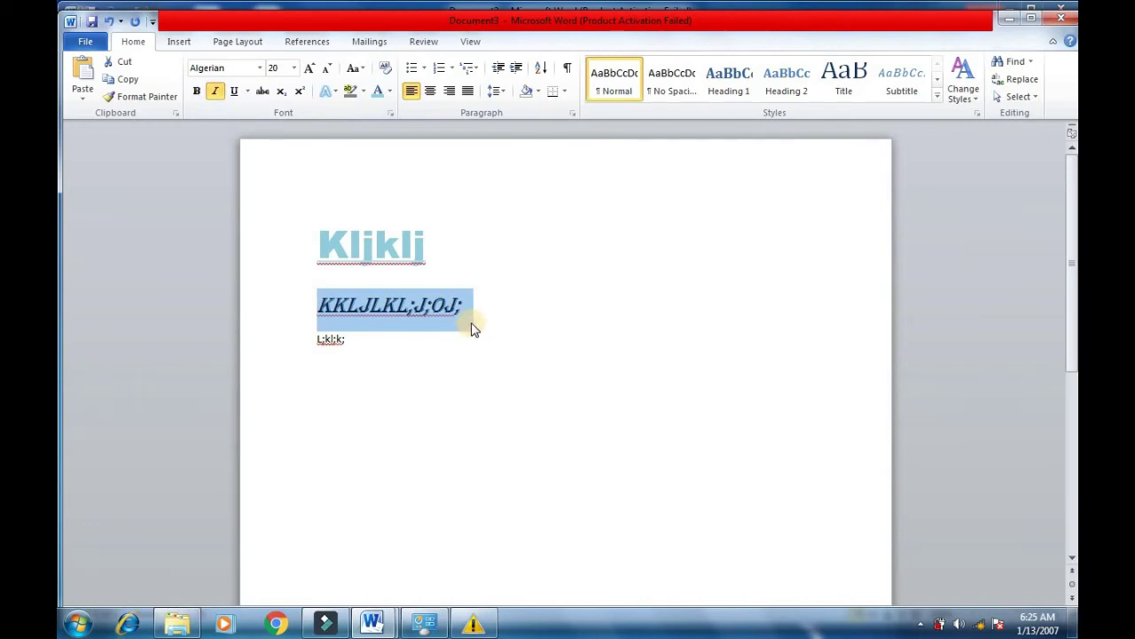
click(215, 90)
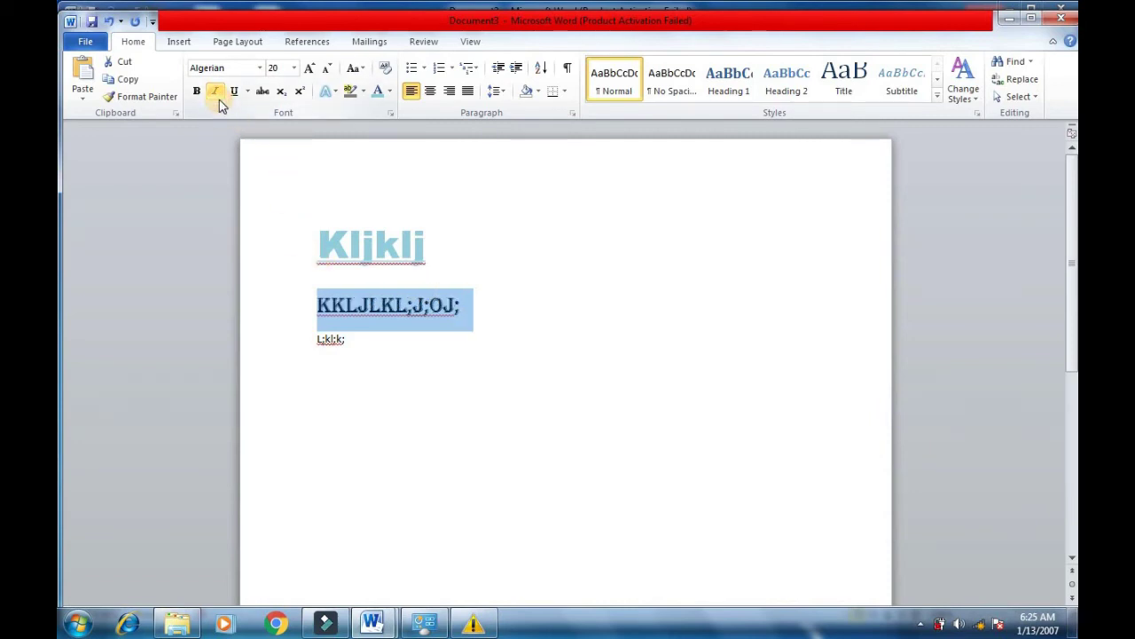
click(216, 93)
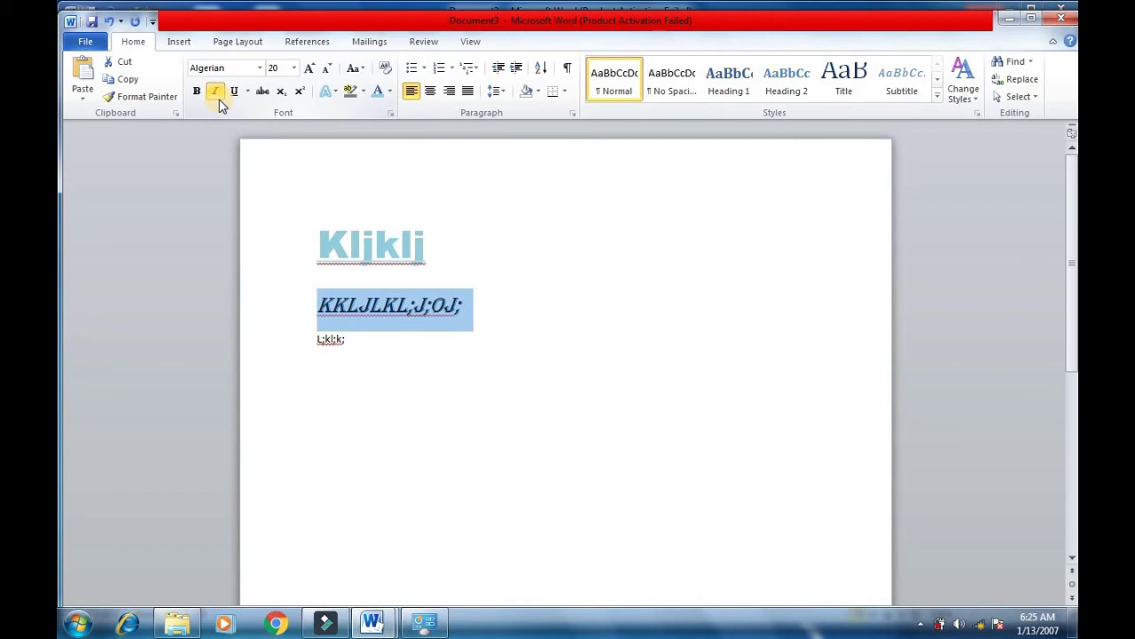
- Set the second line's font size to the custom value 35
scroll(219, 99, down, 1)
scroll(219, 99, up, 1)
drag(479, 309, 275, 300)
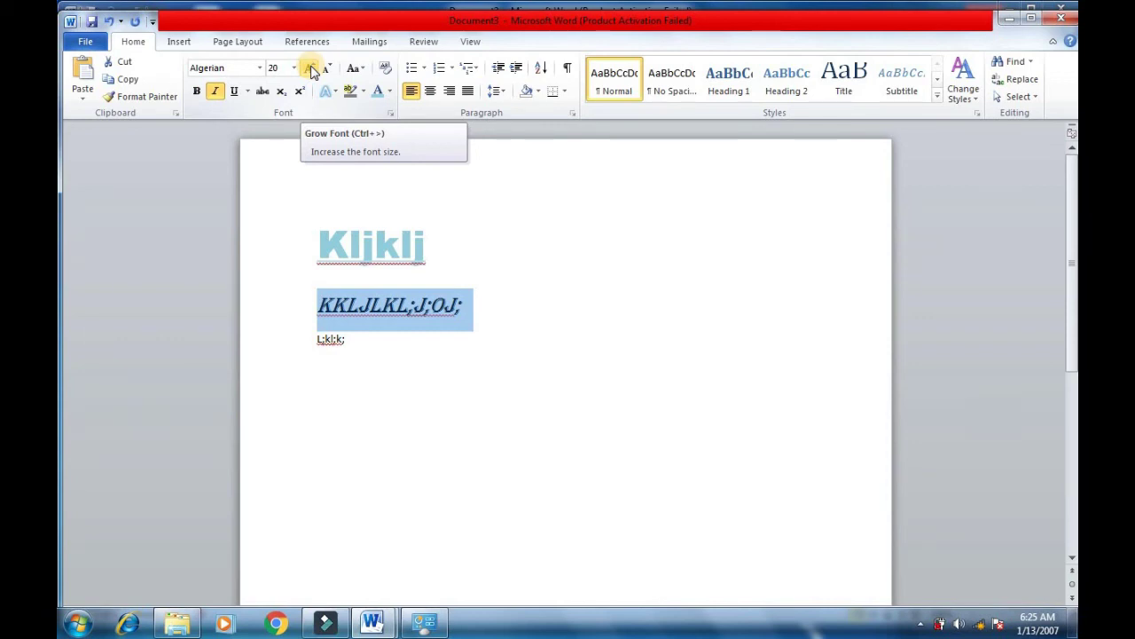
click(294, 69)
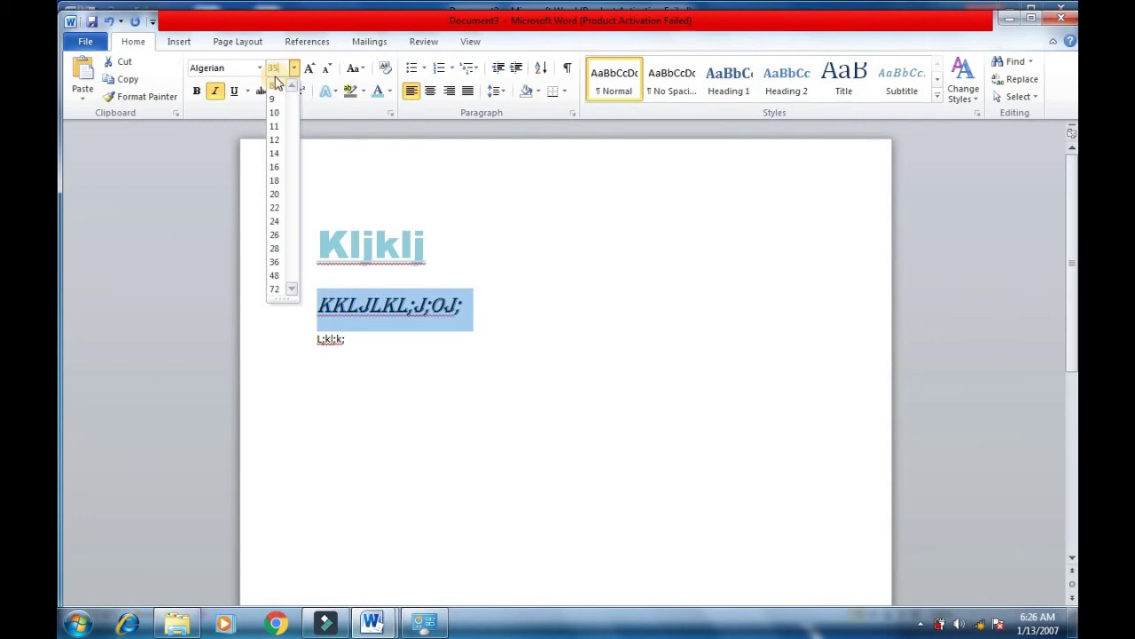
key(Return)
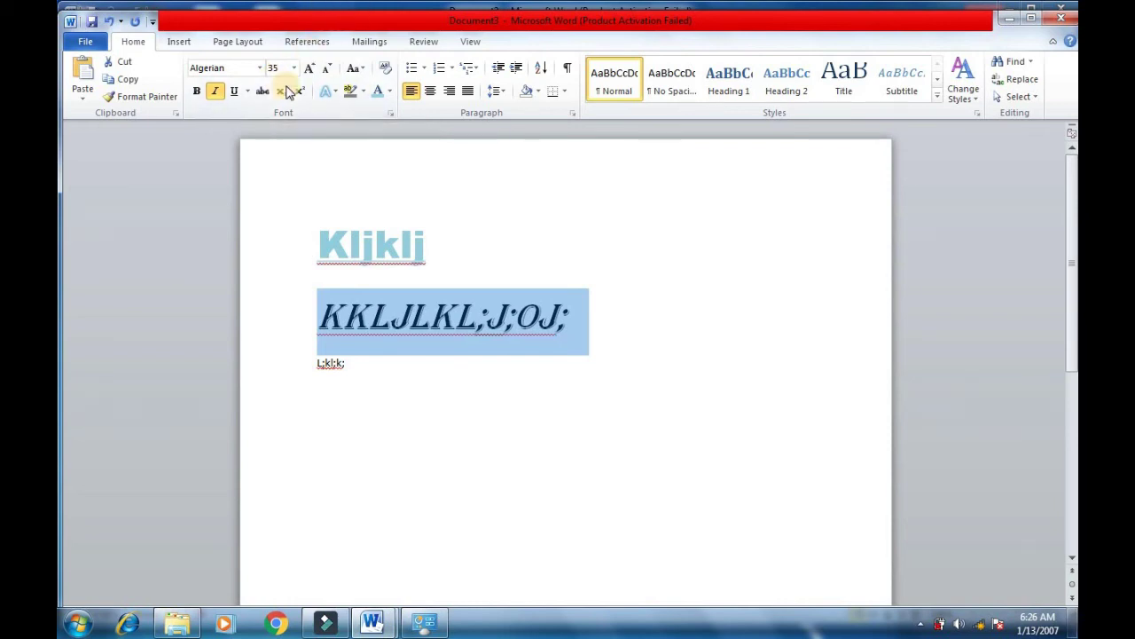
- Preview the listed font sizes on the second line, and enlarge it to size 72 using Grow Font
click(294, 69)
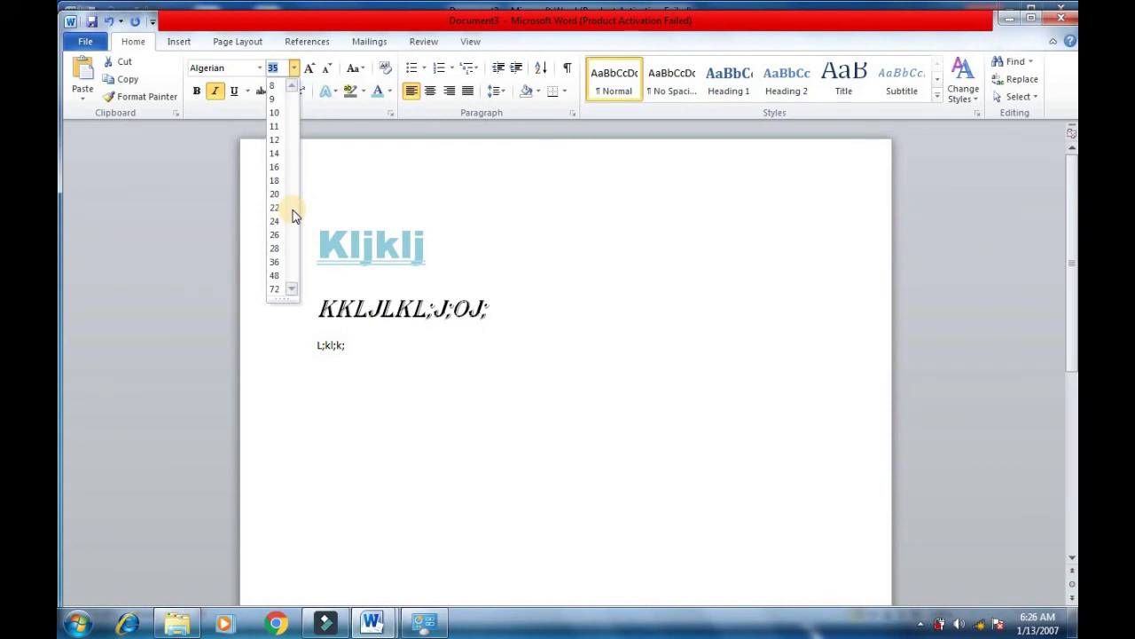
click(310, 71)
click(310, 71)
click(311, 70)
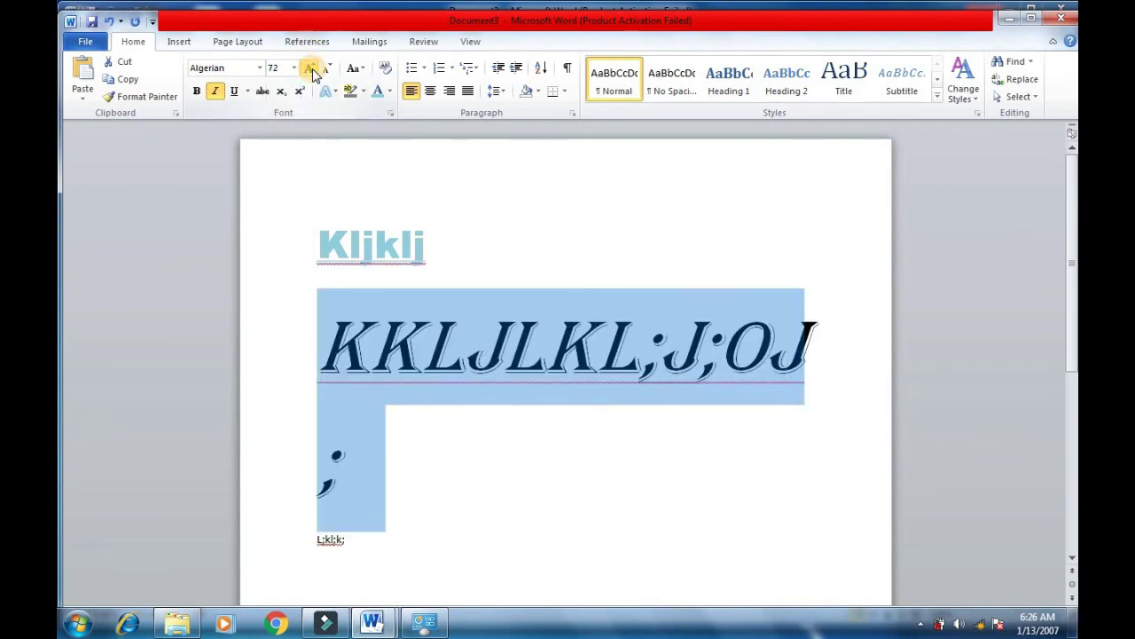
- Reduce the second line's font to size 28 using Shrink Font, and enlarge it to size 48 using Grow Font
click(324, 68)
click(325, 69)
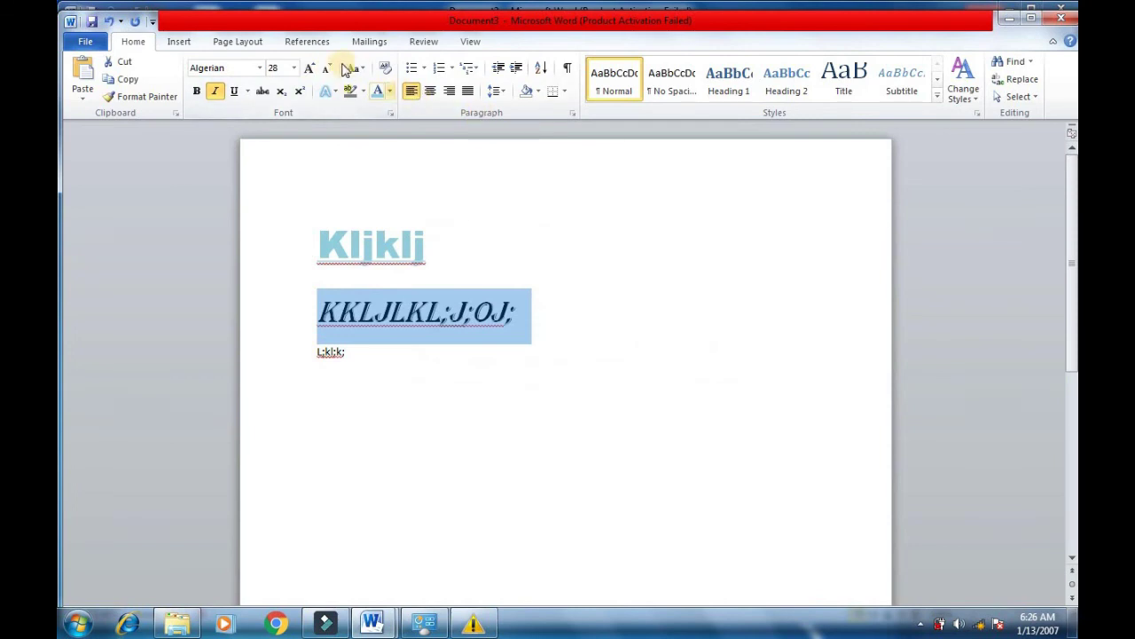
click(311, 69)
click(311, 69)
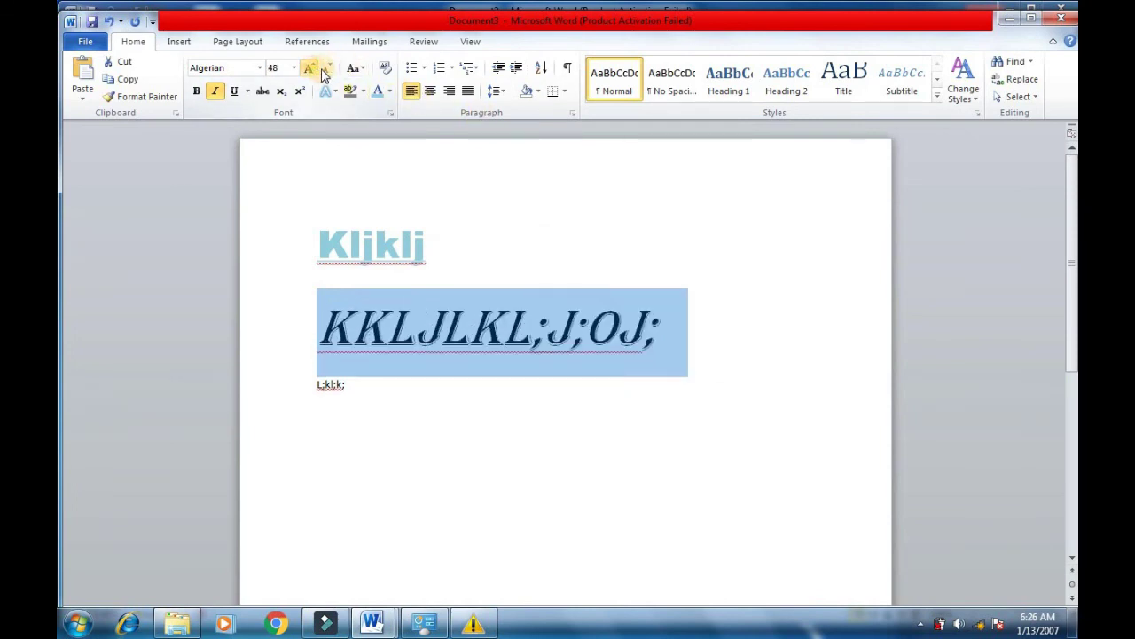
- Shrink the second line's font through several sizes, and enlarge it again to size 26 using Grow Font
click(330, 71)
click(330, 71)
click(330, 71)
click(330, 71)
click(330, 71)
click(330, 71)
click(330, 71)
click(329, 71)
click(315, 70)
click(315, 70)
click(315, 70)
click(315, 70)
click(315, 70)
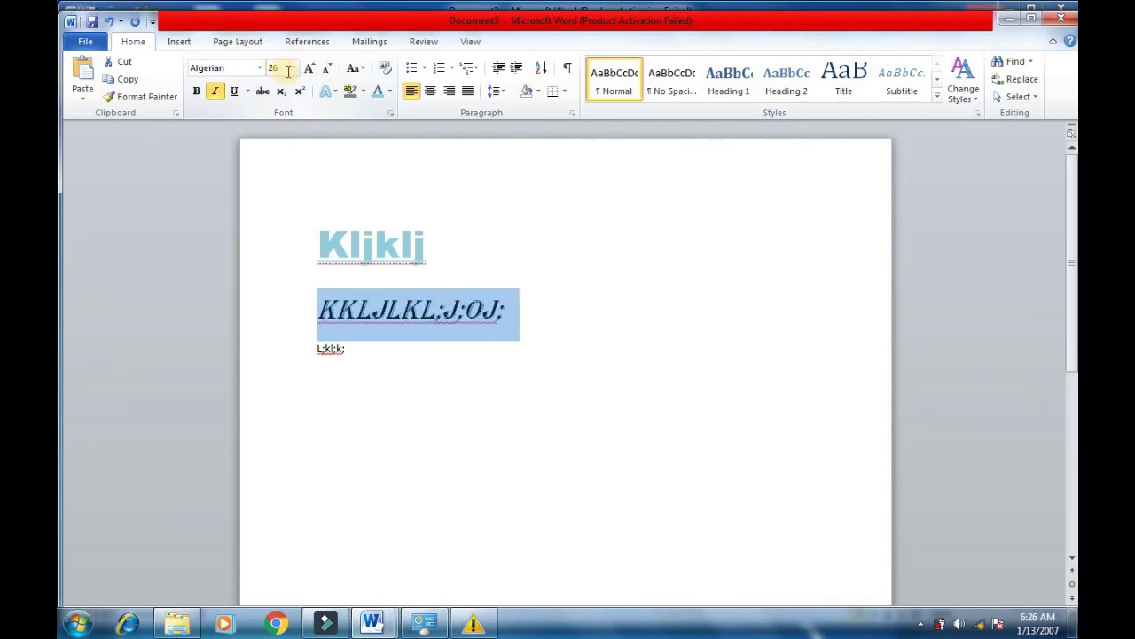
- Check the listed font sizes, and step the second line's size up and back down to 24
click(293, 69)
click(310, 70)
click(312, 70)
click(325, 71)
click(325, 71)
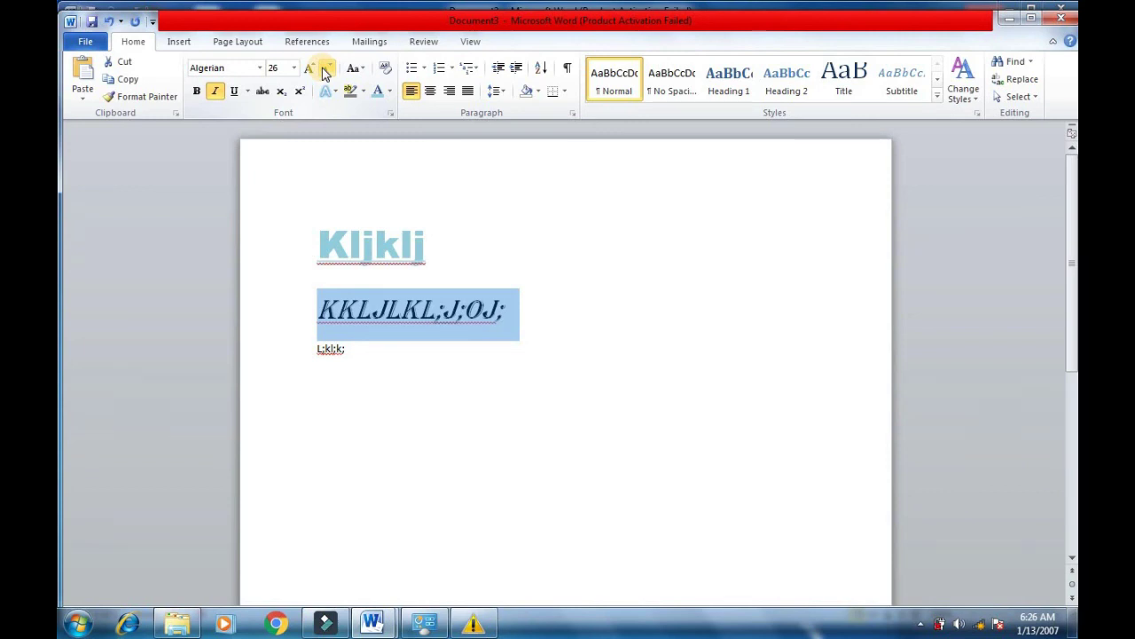
click(325, 70)
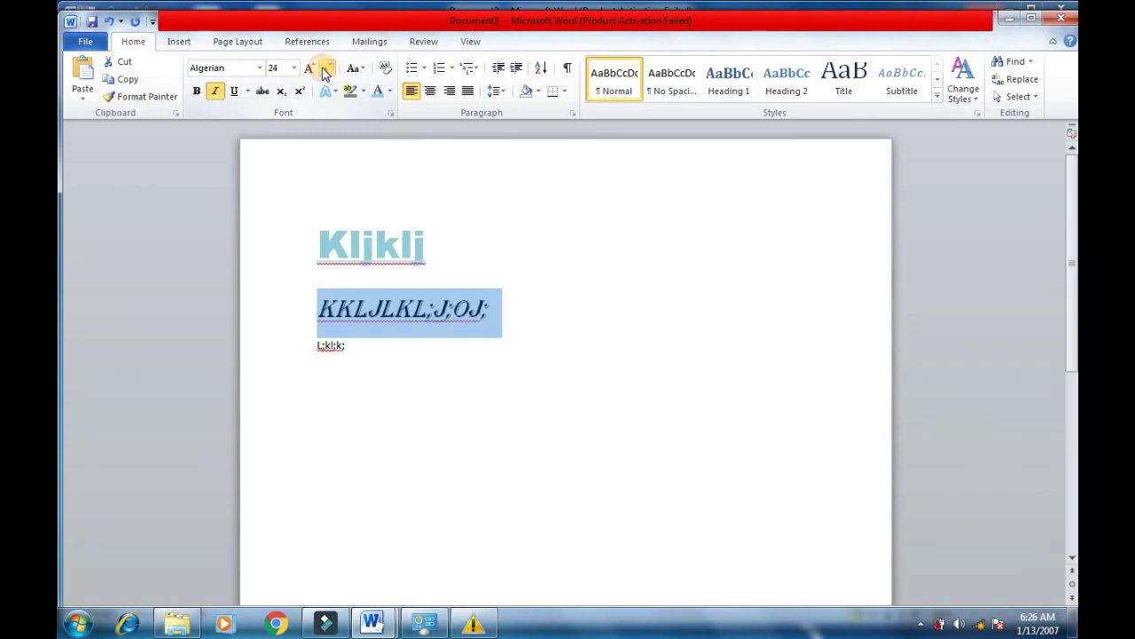
- Enlarge the second line to size 28, check the listed sizes, and bring it to size 36 with Grow and Shrink Font
click(309, 70)
click(309, 70)
click(294, 70)
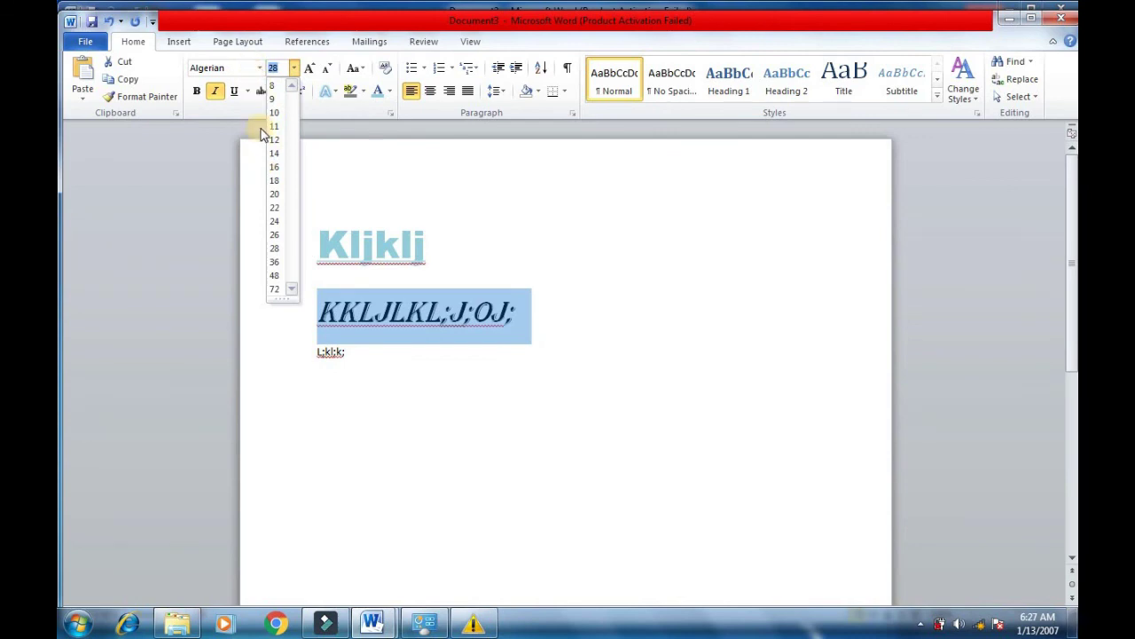
click(313, 71)
click(316, 76)
click(327, 75)
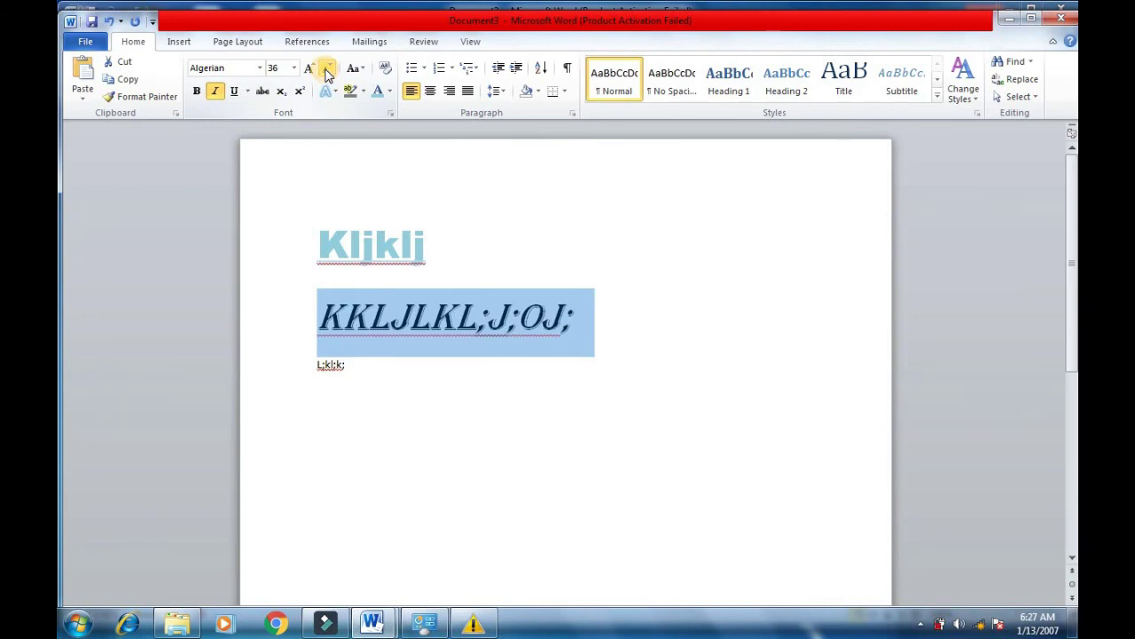